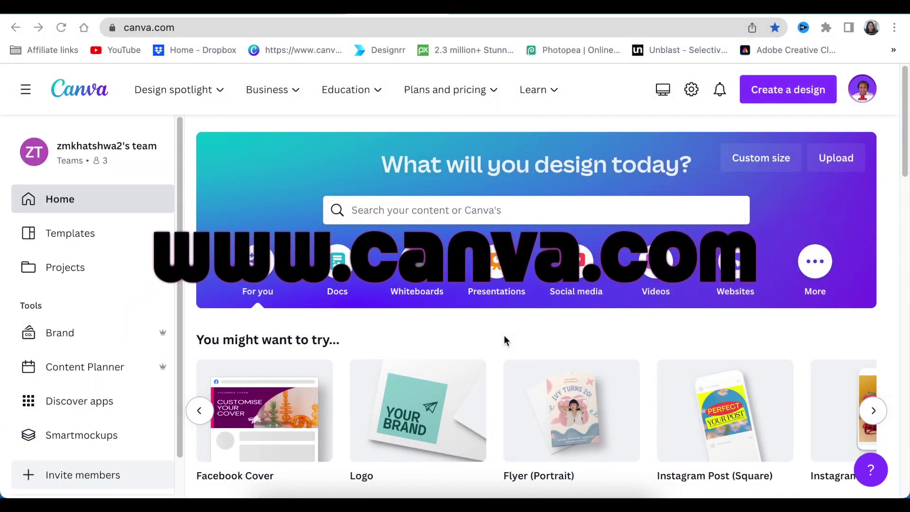
- Add the Star Burst 2 shape from Lines & Shapes to the black page 3
scroll(393, 345, "down", 2)
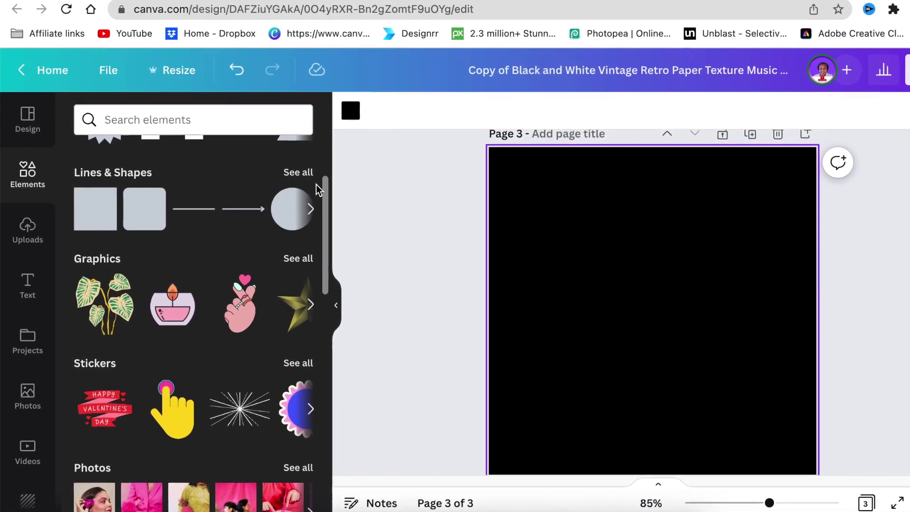
left_click(301, 174)
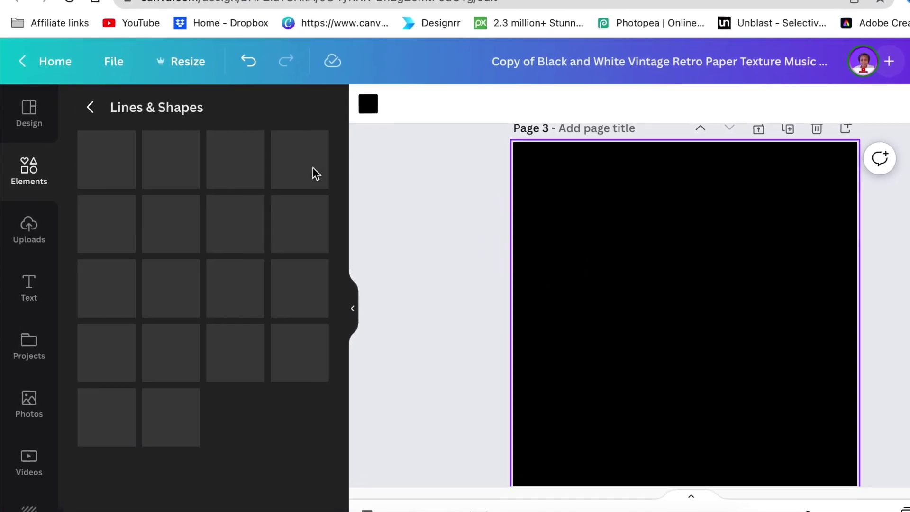
scroll(303, 218, "down", 6)
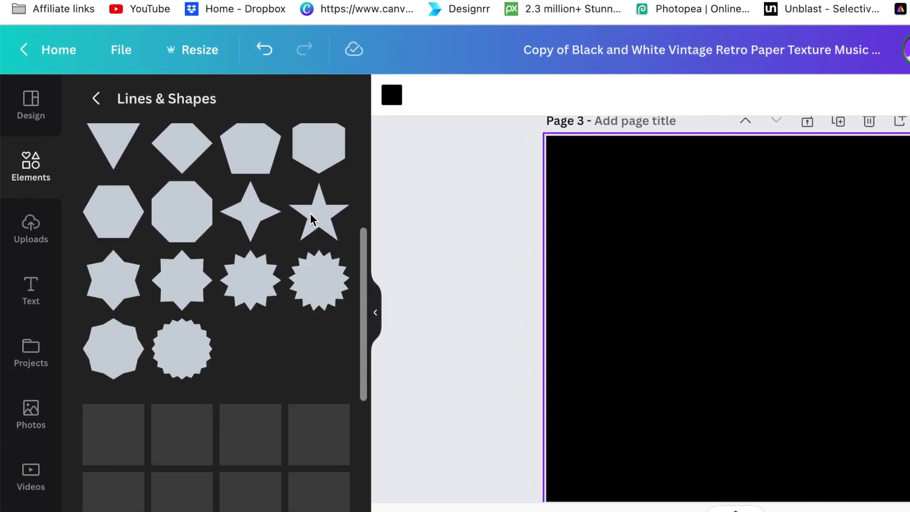
mouse_move(300, 263)
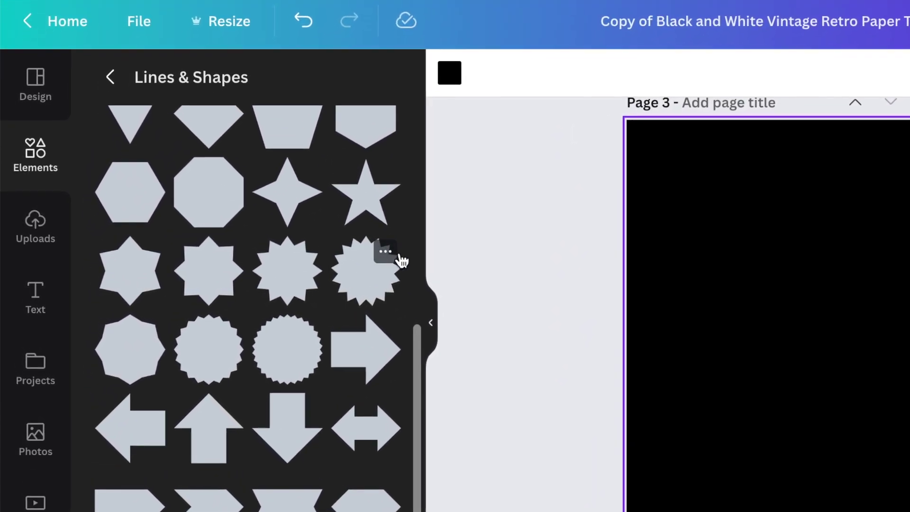
left_click(397, 256)
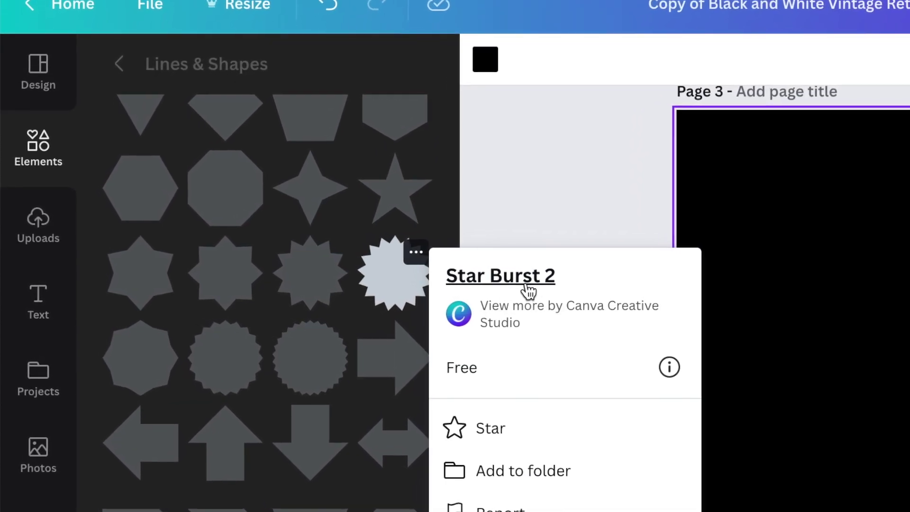
left_click(427, 291)
left_click(422, 294)
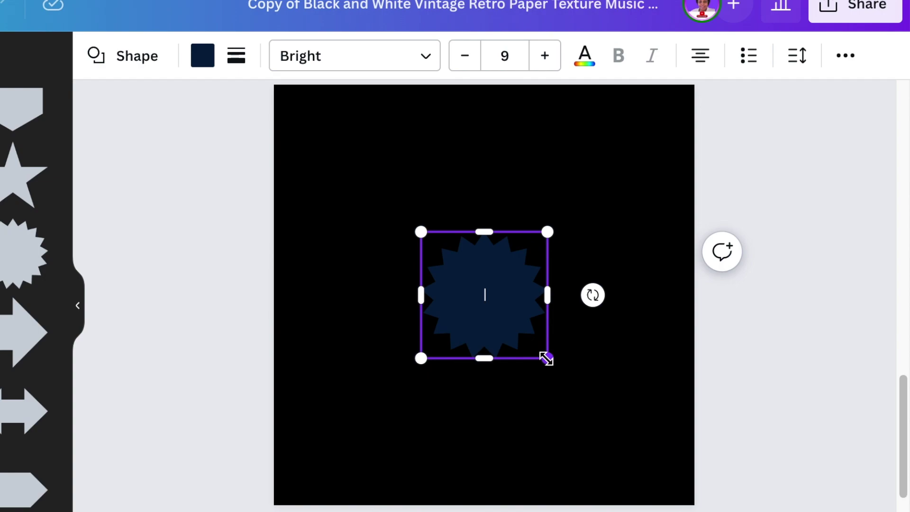
- Resize the starburst to 185×185 and rotate it about 25° counter-clockwise
left_click_drag(546, 359, 585, 400)
left_click_drag(623, 326, 484, 295)
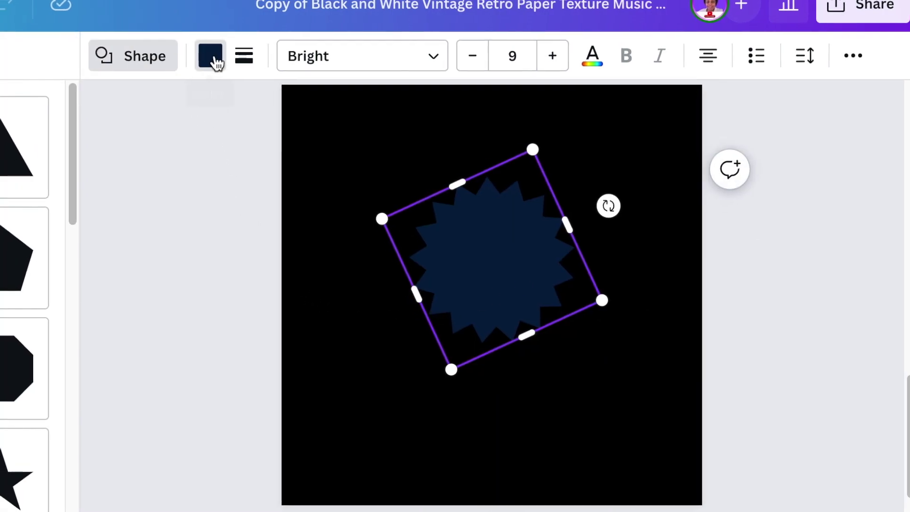
left_click(204, 57)
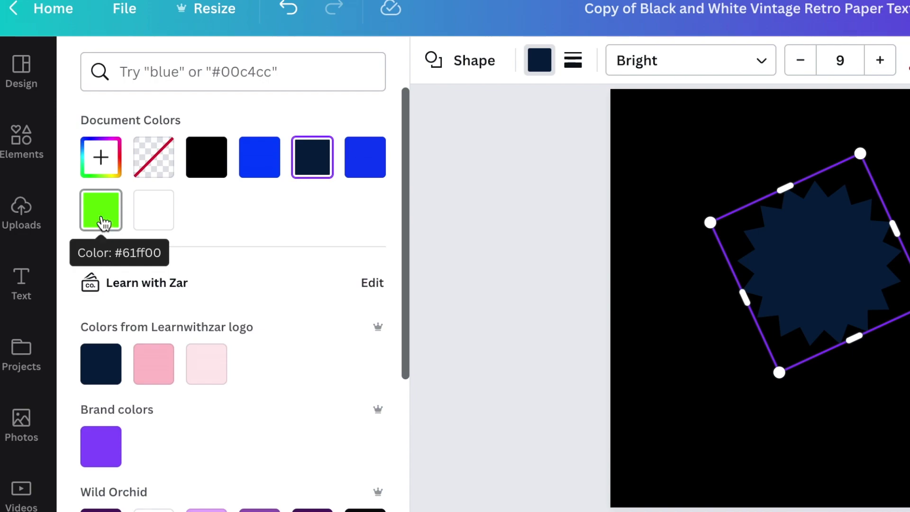
- Change the starburst fill from dark navy to bright green #61ff00
left_click(101, 210)
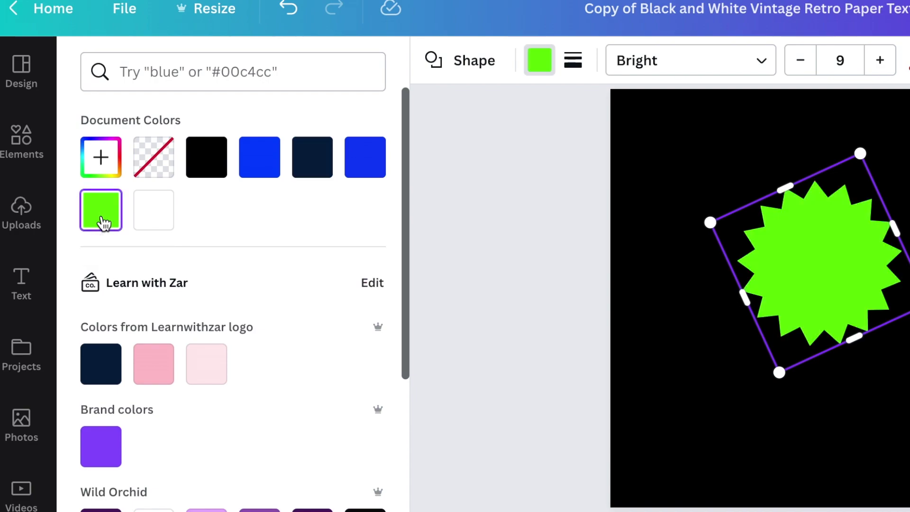
left_click(573, 60)
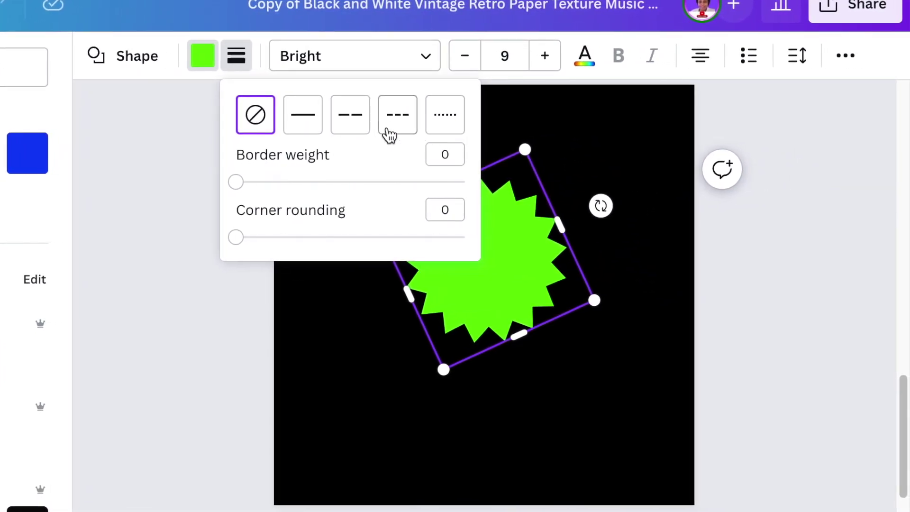
- Give the green starburst a dotted border with weight 10 and corner rounding 10
left_click(445, 117)
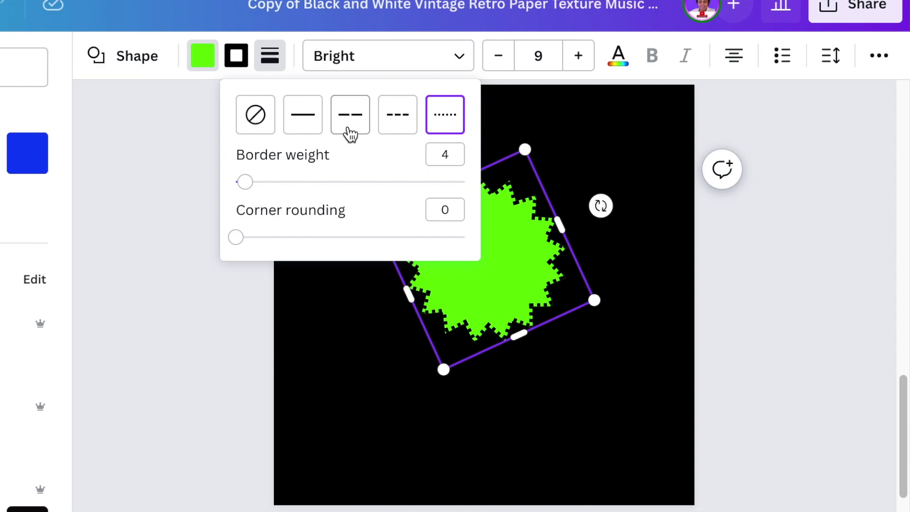
left_click_drag(251, 184, 258, 185)
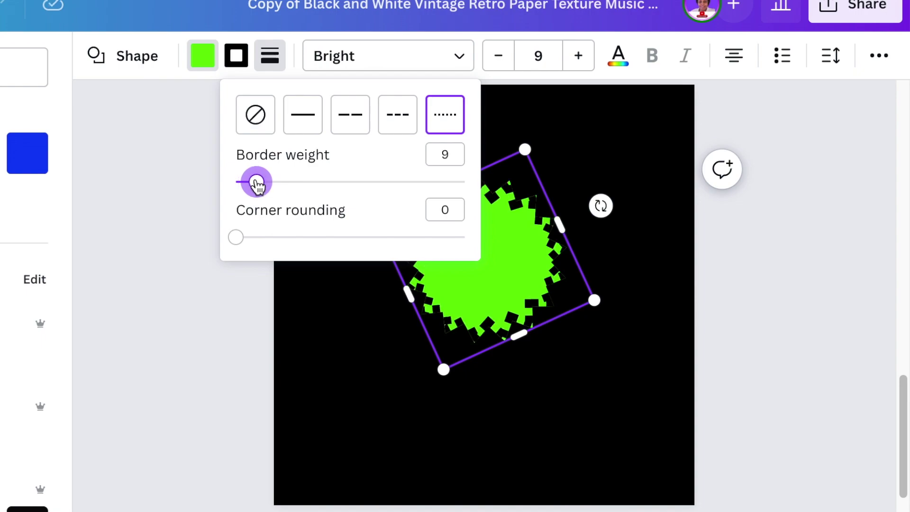
left_click_drag(257, 186, 260, 186)
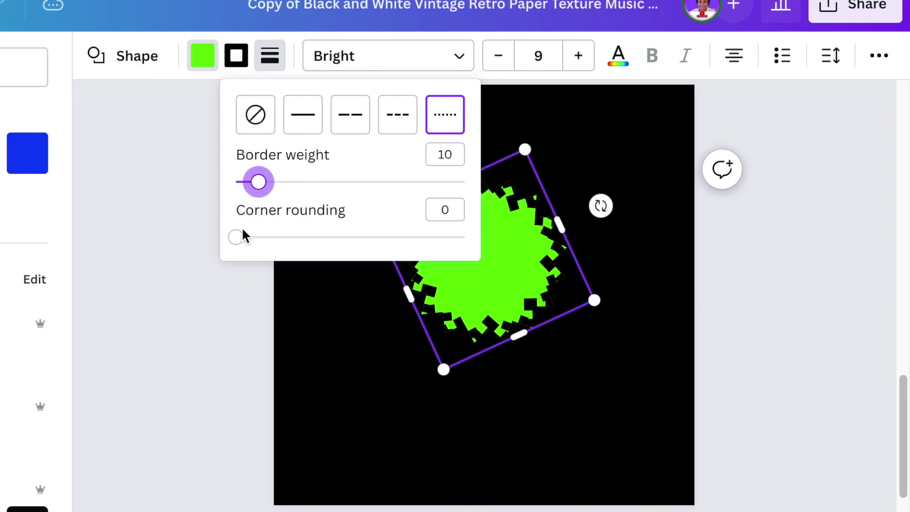
left_click_drag(239, 241, 260, 243)
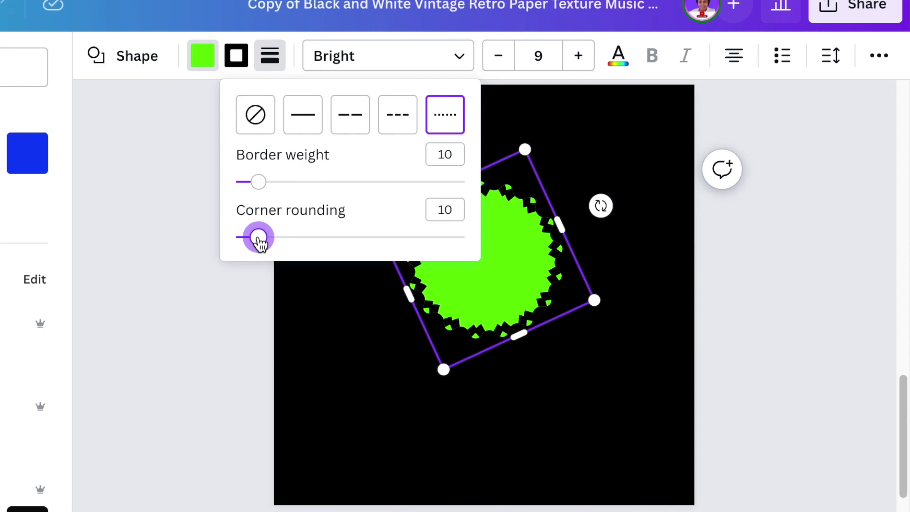
left_click(235, 61)
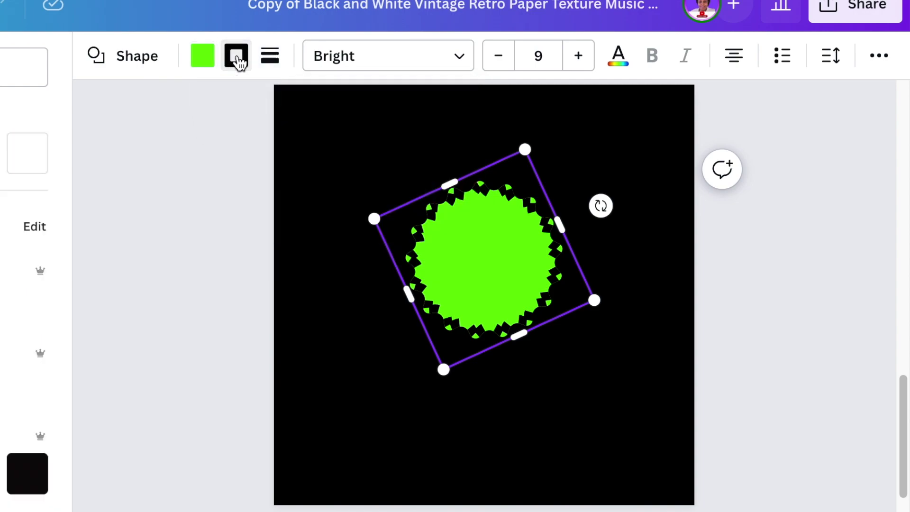
- Recolour the starburst's dotted border from black to the blue document colour
left_click(2, 285)
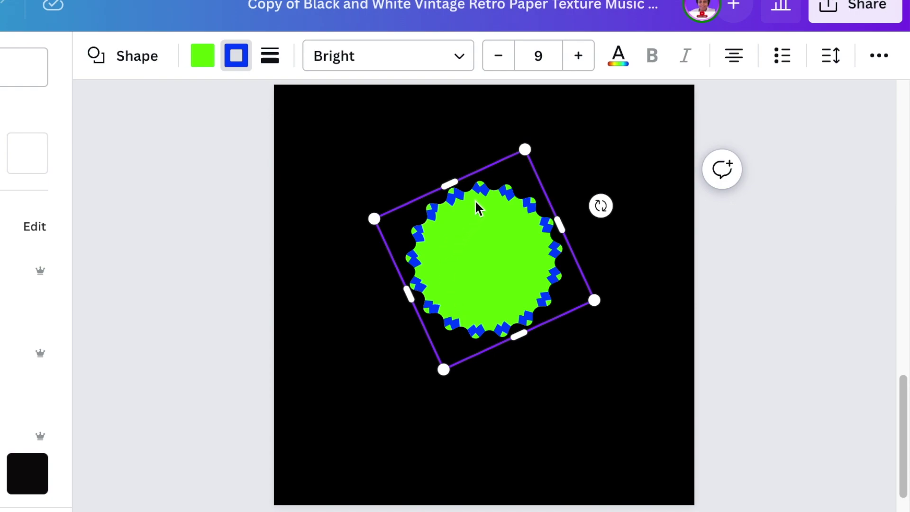
left_click(269, 64)
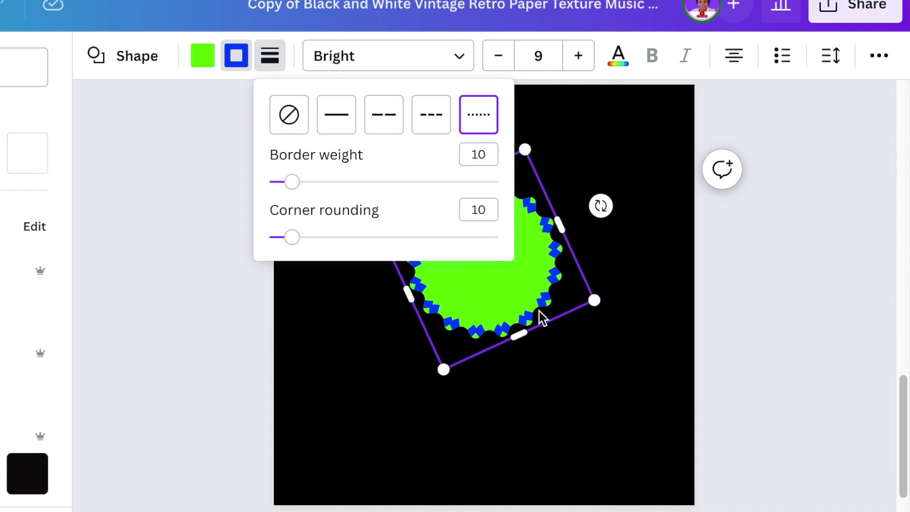
left_click(359, 311)
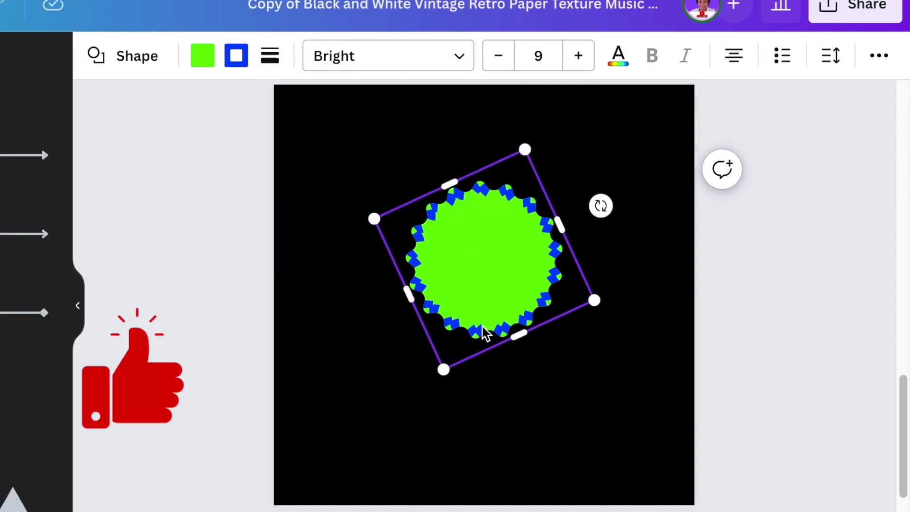
- Add a paragraph text box below the starburst set in Libre Franklin Black
left_click(551, 387)
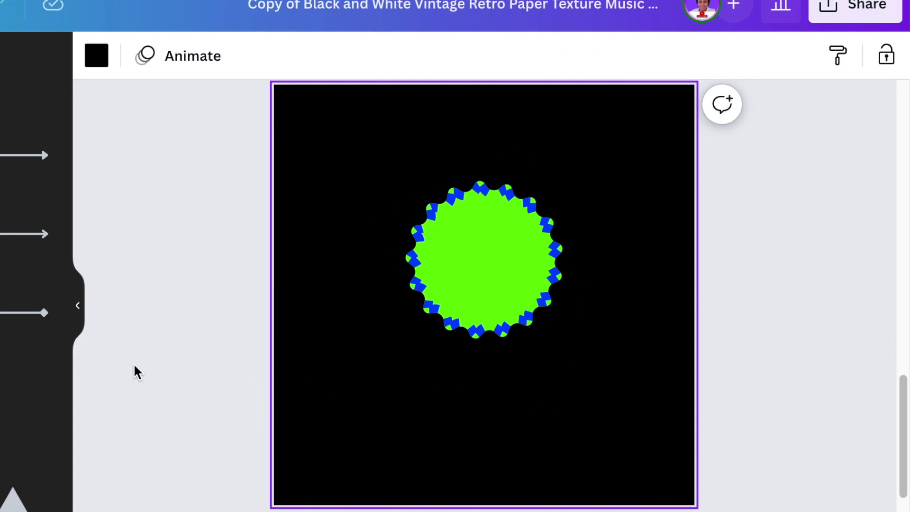
key("t")
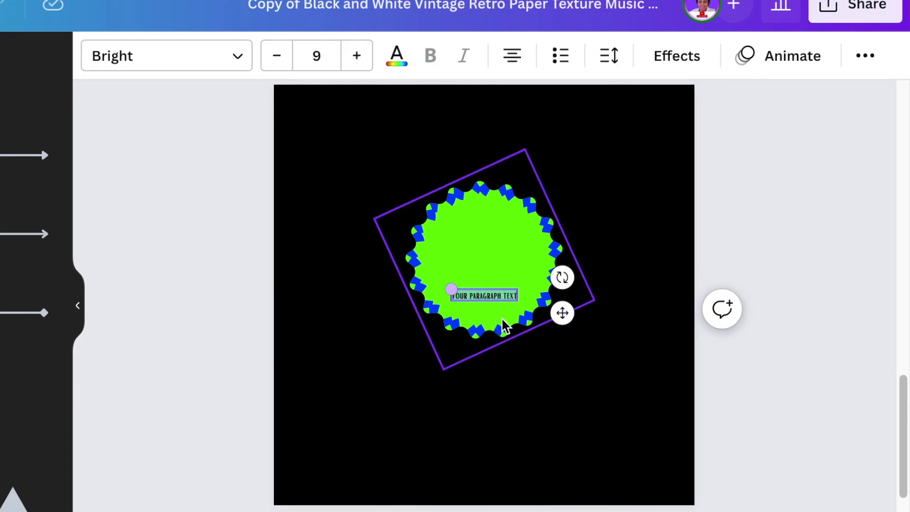
left_click_drag(563, 313, 545, 409)
left_click(144, 57)
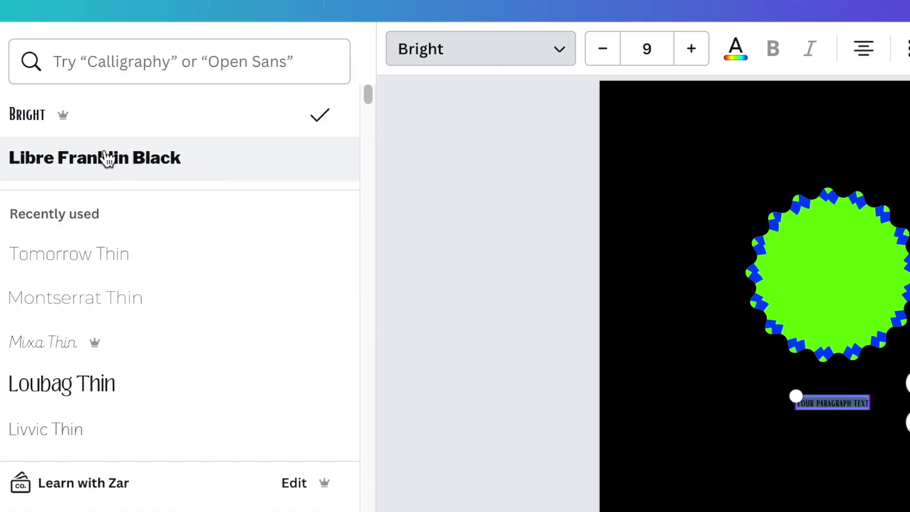
left_click(106, 158)
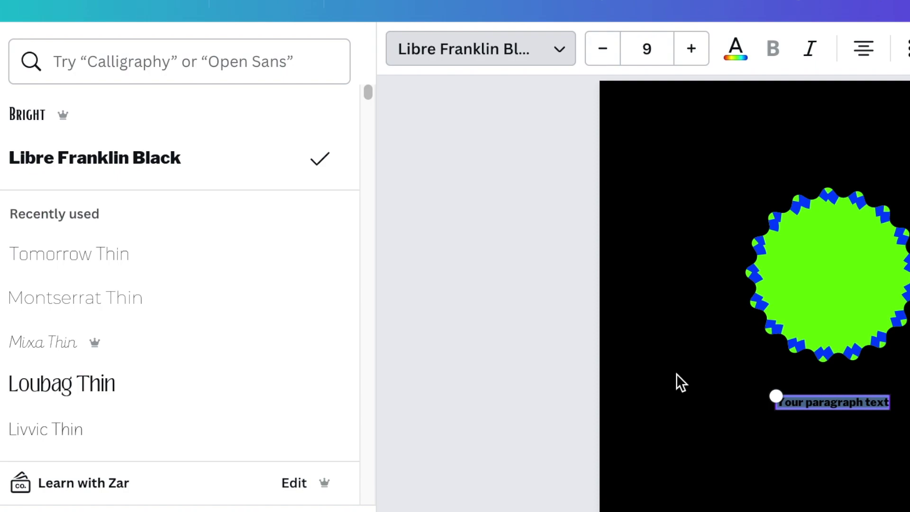
- Enlarge the blue MUSE text to size 88 and centre it beneath the badge
left_click_drag(774, 394, 909, 509)
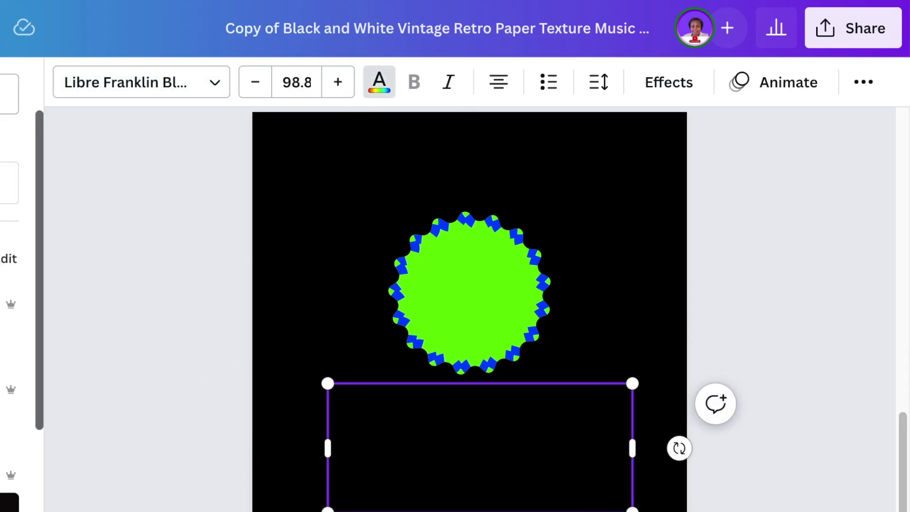
left_click_drag(632, 383, 623, 408)
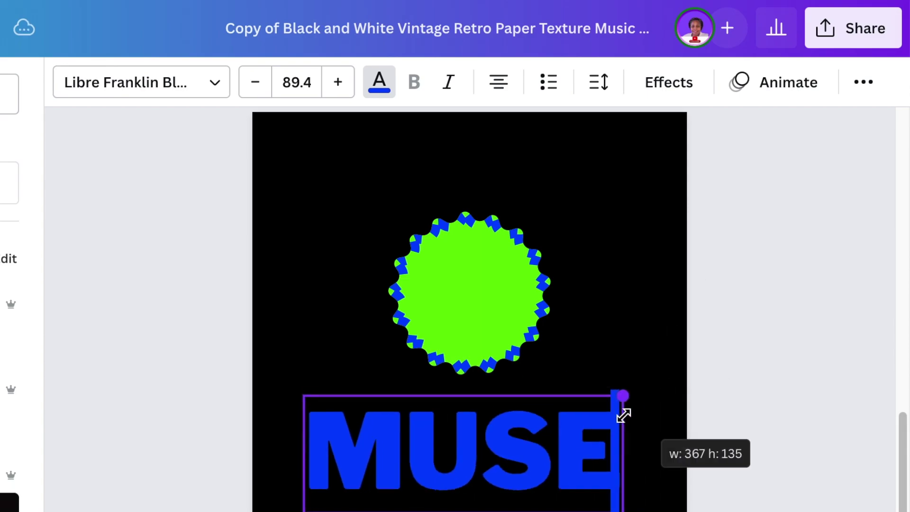
left_click(729, 372)
left_click_drag(547, 441, 559, 431)
left_click_drag(182, 210, 569, 429)
left_click(763, 454)
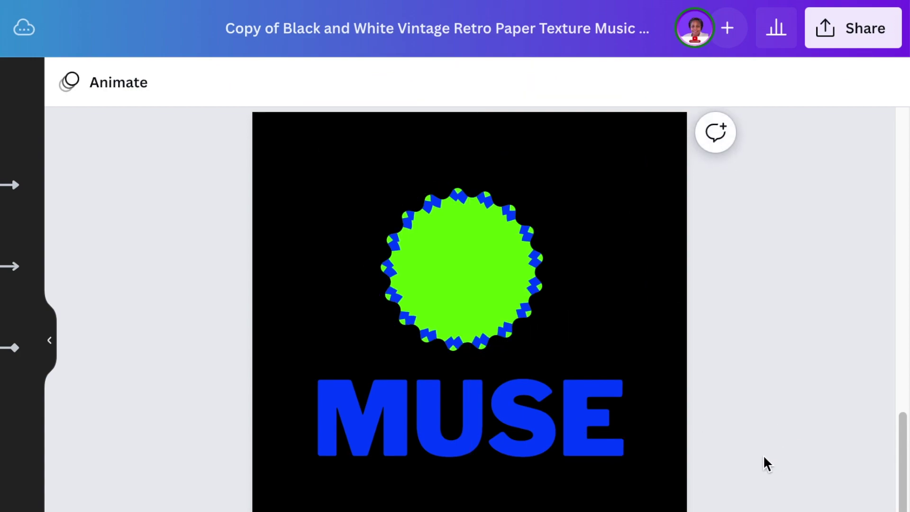
left_click(442, 458)
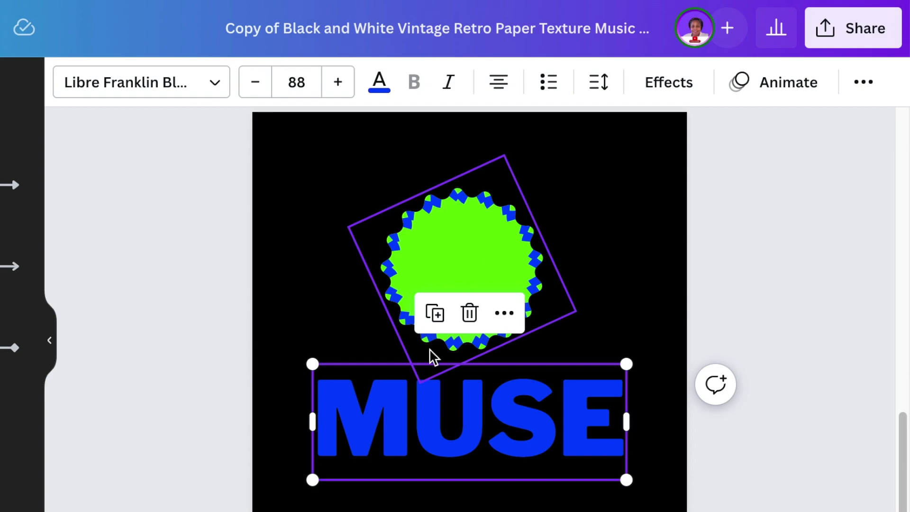
- Duplicate the MUSE text and trim the copy down to just 'M'
left_click(420, 407)
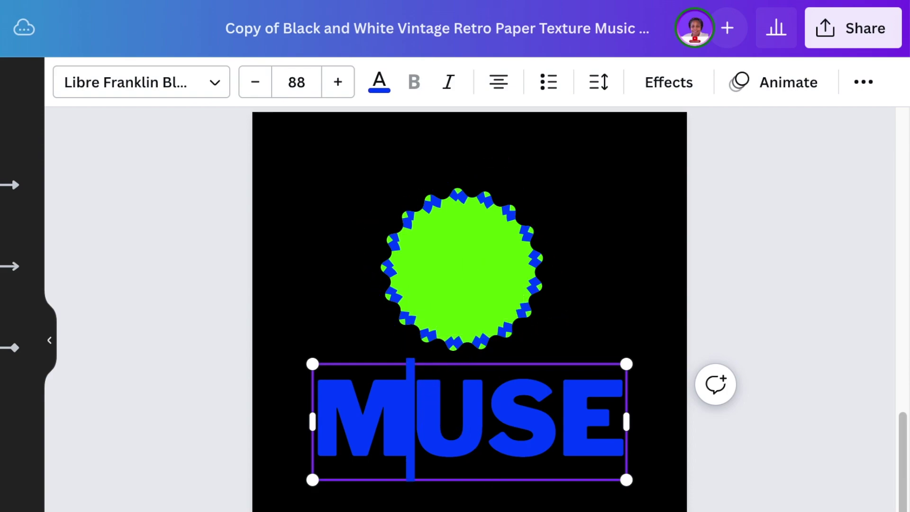
left_click(503, 506)
left_click(518, 461)
left_click(449, 327)
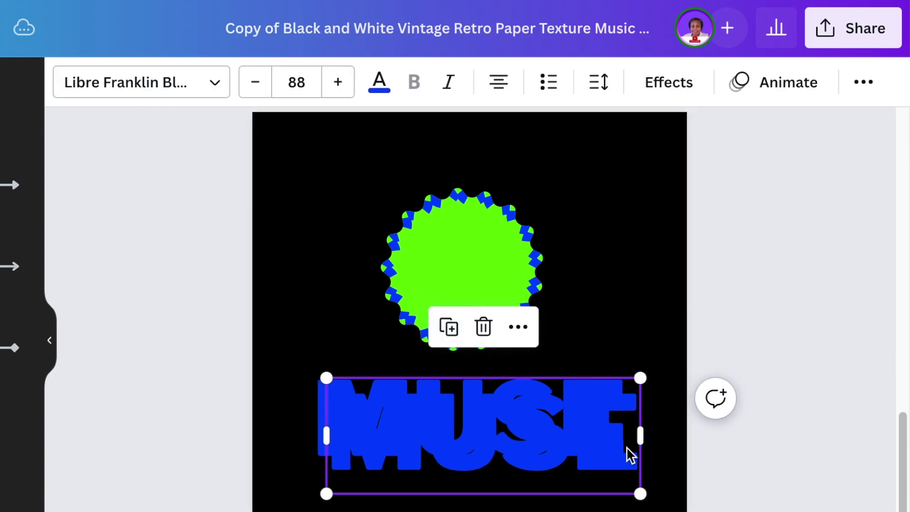
left_click_drag(638, 437, 470, 293)
left_click(606, 462)
- Shrink the M to size 70.7 and centre it inside the green starburst
left_click(502, 462)
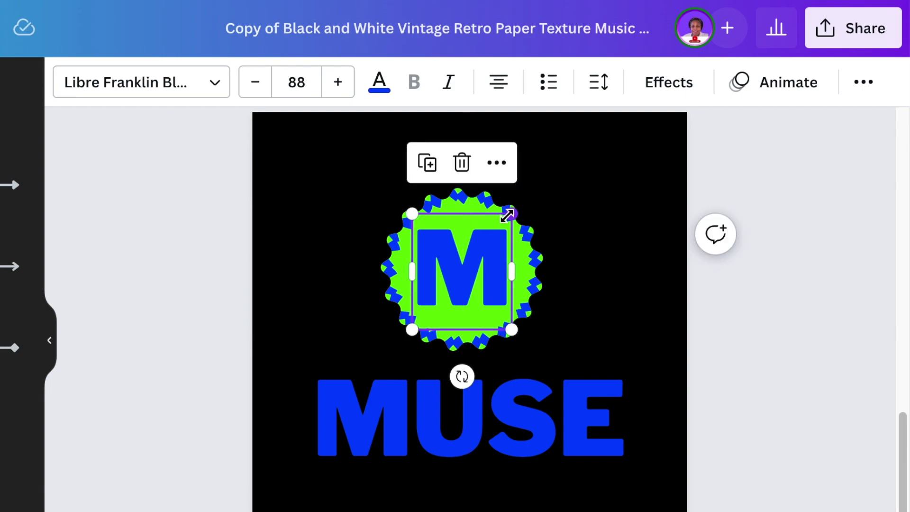
left_click_drag(508, 215, 492, 237)
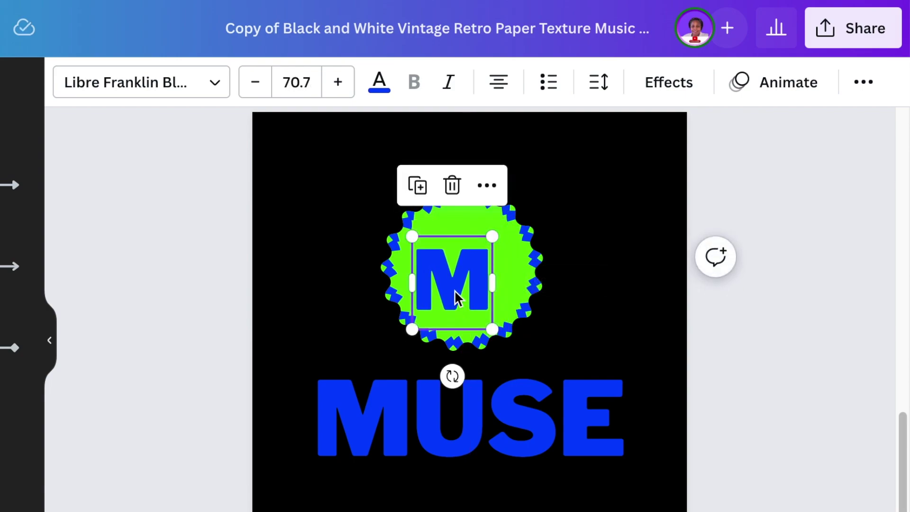
left_click_drag(454, 290, 464, 276)
left_click(733, 413)
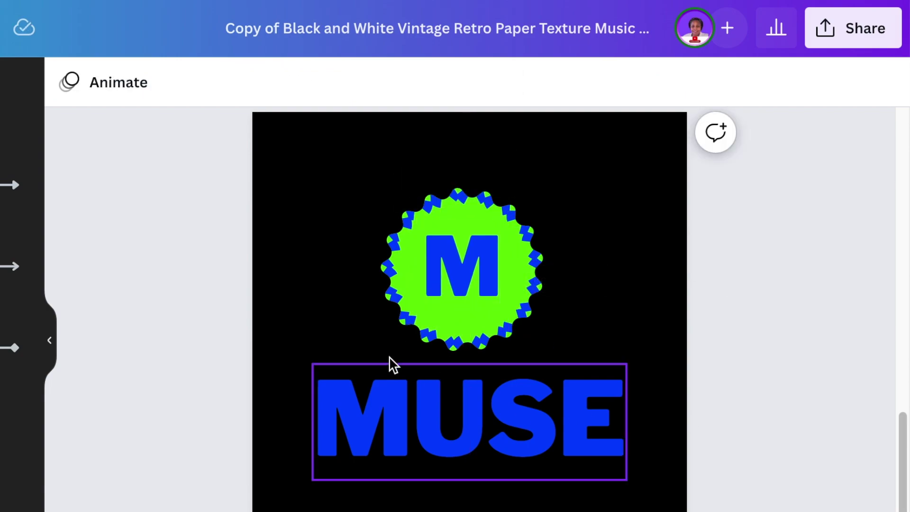
left_click_drag(211, 192, 598, 386)
- Download only page 3 as a PNG with a transparent background
left_click(807, 473)
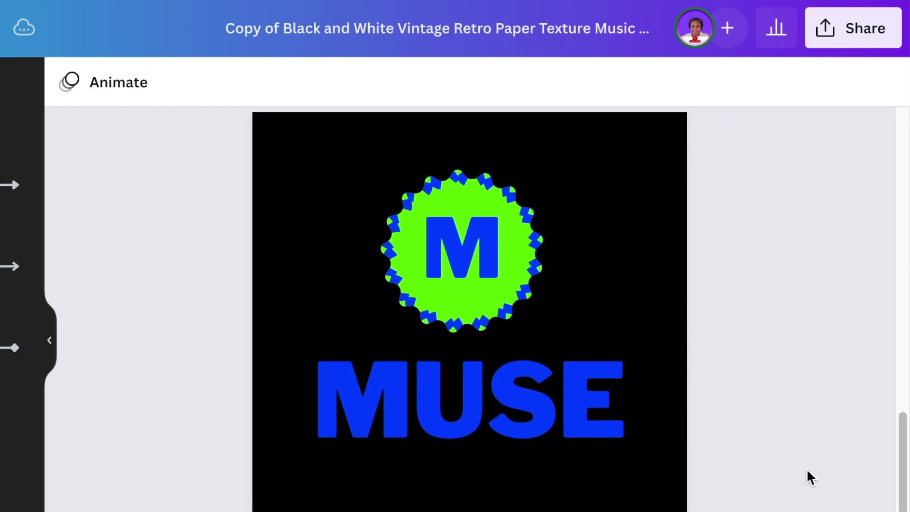
left_click(846, 43)
scroll(740, 299, "down", 2)
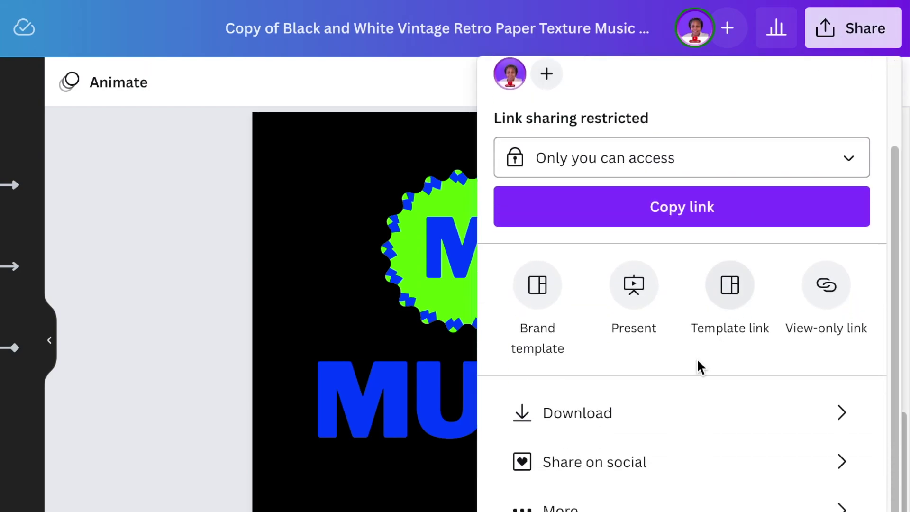
left_click(681, 414)
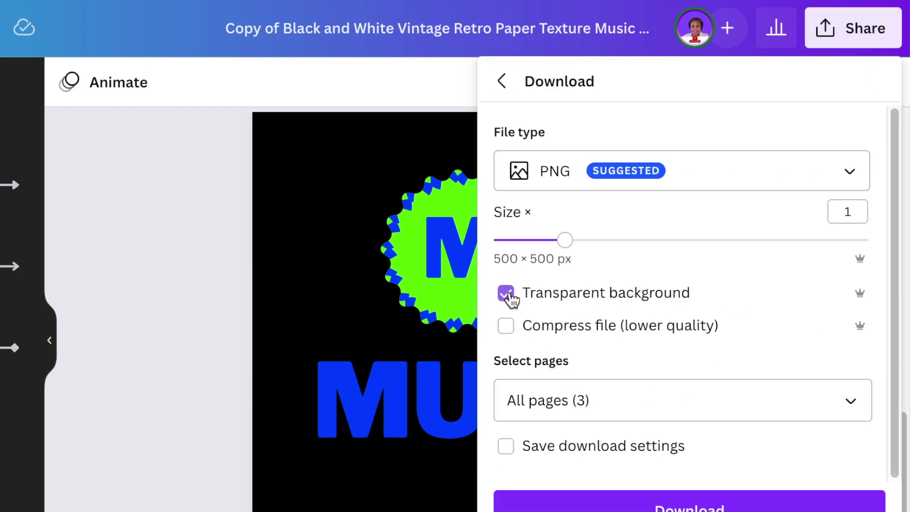
left_click(851, 404)
left_click(825, 72)
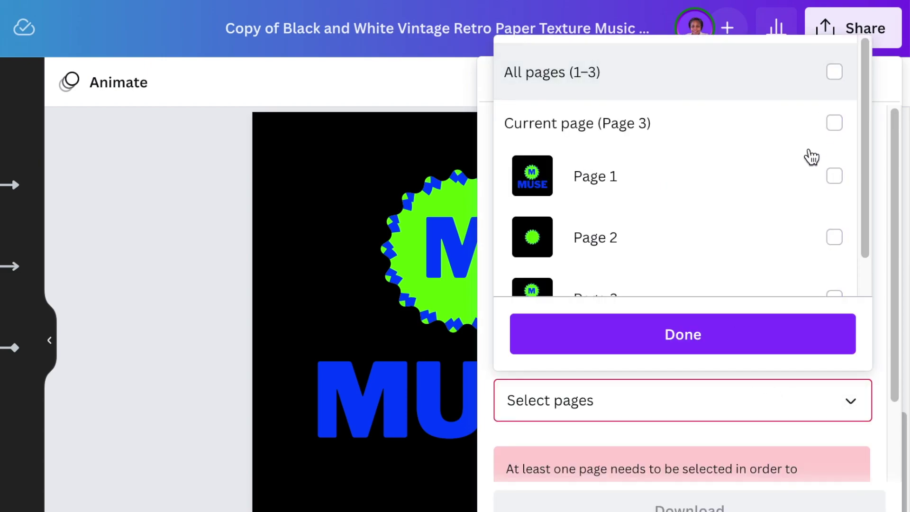
scroll(812, 157, "down", 1)
left_click(836, 261)
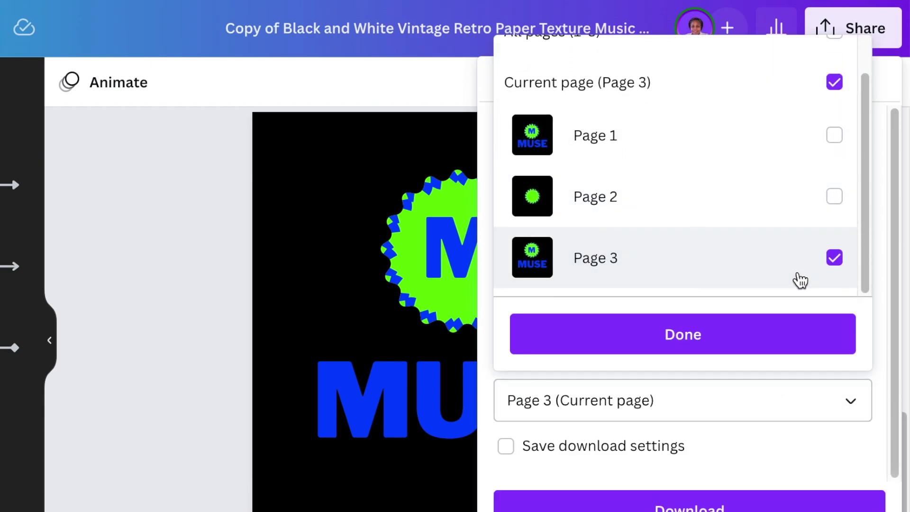
left_click(759, 339)
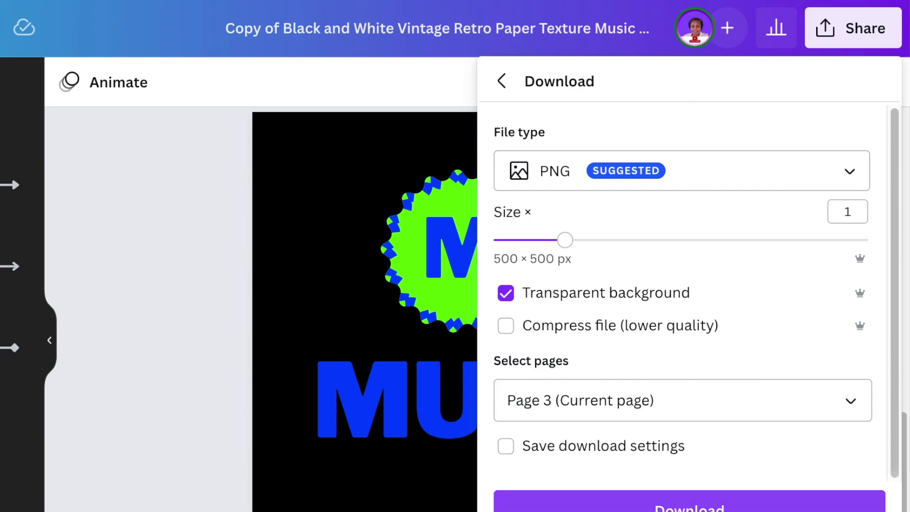
left_click(690, 506)
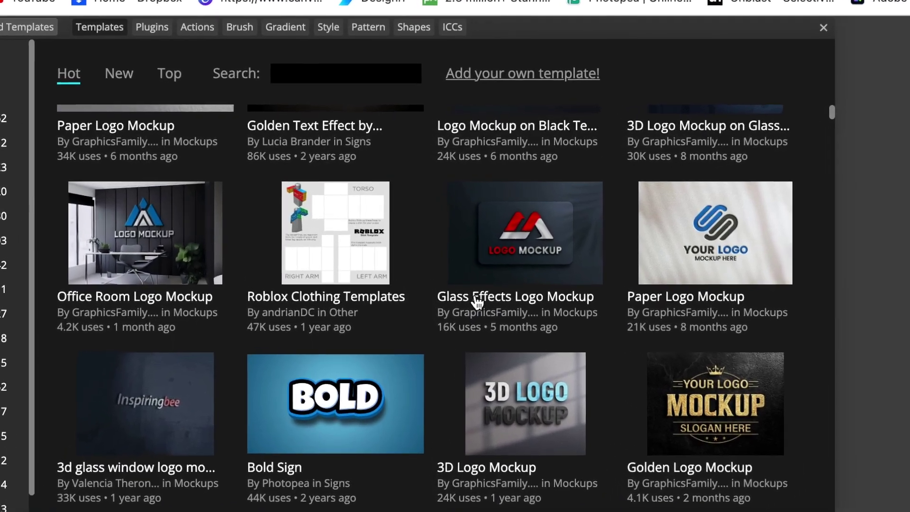
- Open the Glass Effects Logo Mockup's [YOUR LOGO HERE] contents and hide the Graphicsfamily placeholder
left_click(468, 289)
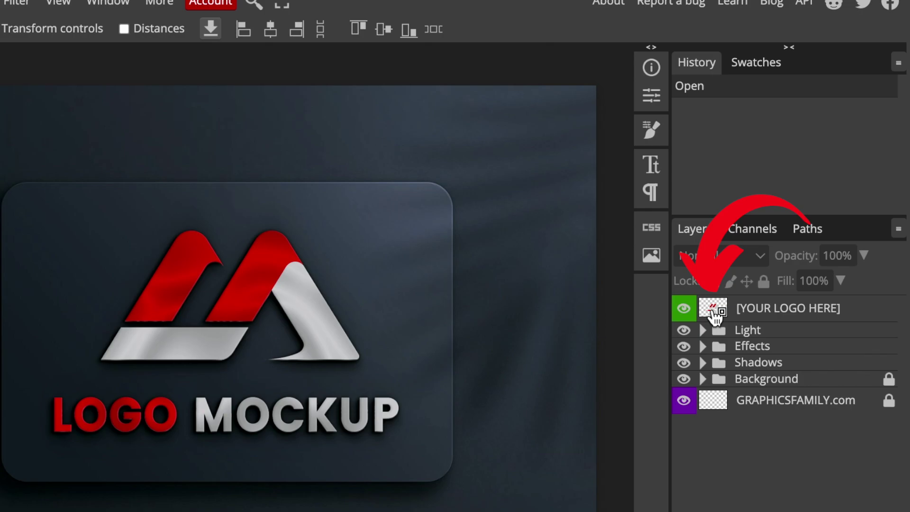
double_click(714, 310)
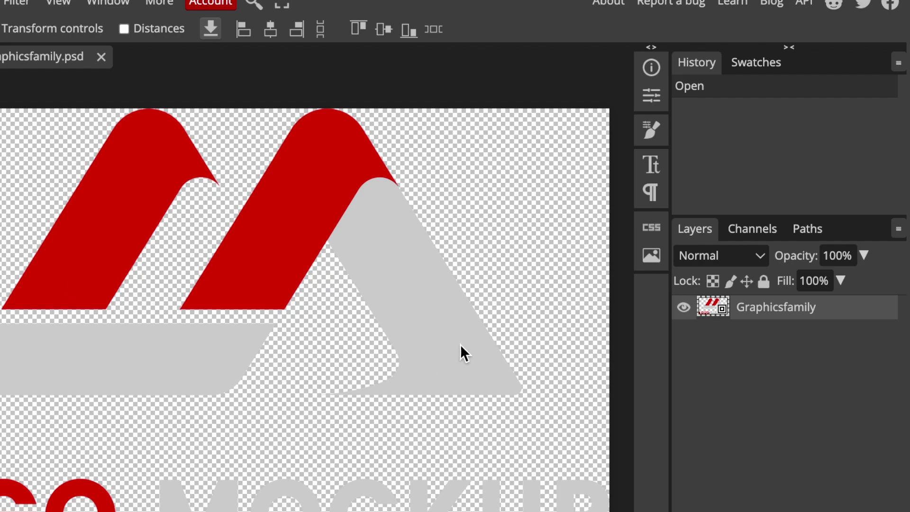
left_click(684, 308)
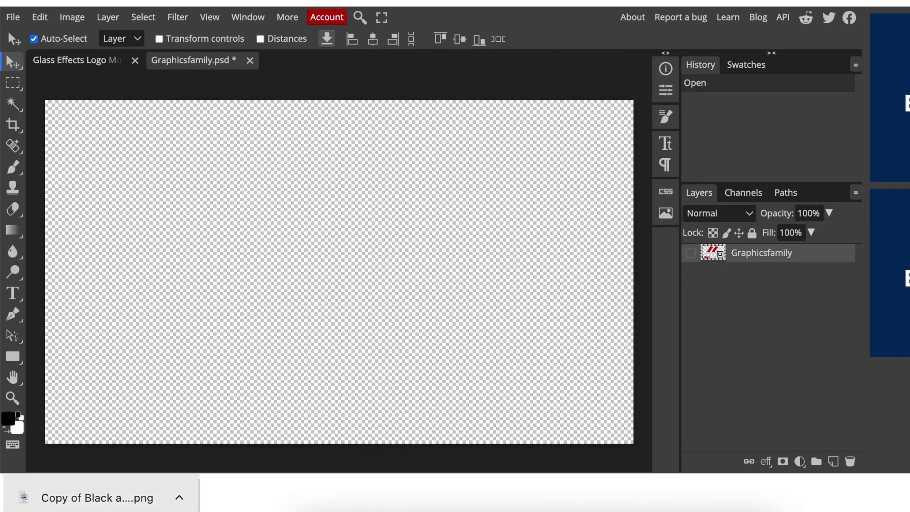
- Place the MUSE badge PNG into Graphicsfamily.psd, scaled to 238.8% and centred
left_click_drag(85, 498, 189, 346)
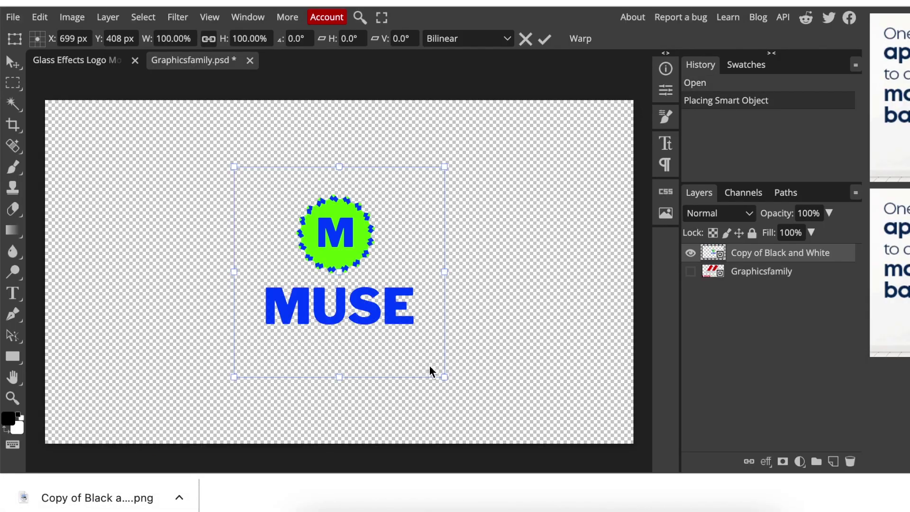
left_click_drag(408, 317, 286, 190)
left_click_drag(318, 237, 610, 427)
left_click_drag(492, 397, 465, 420)
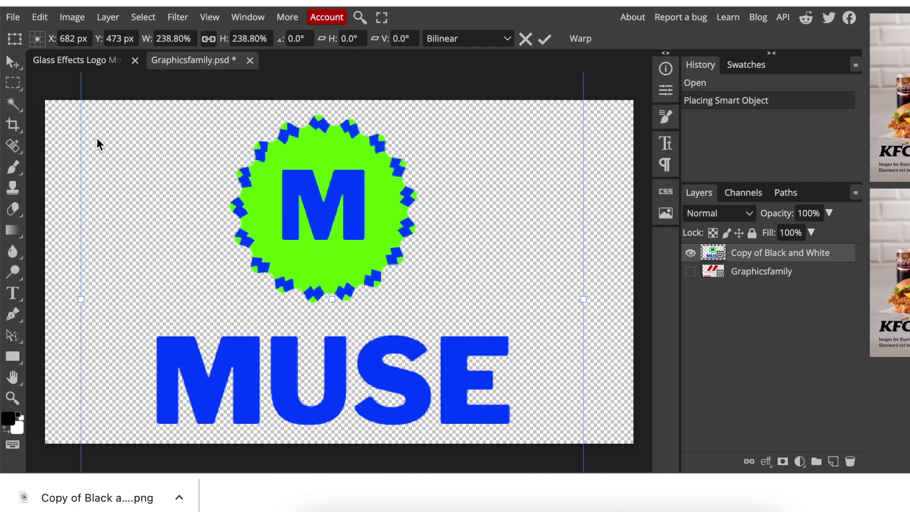
key("Return")
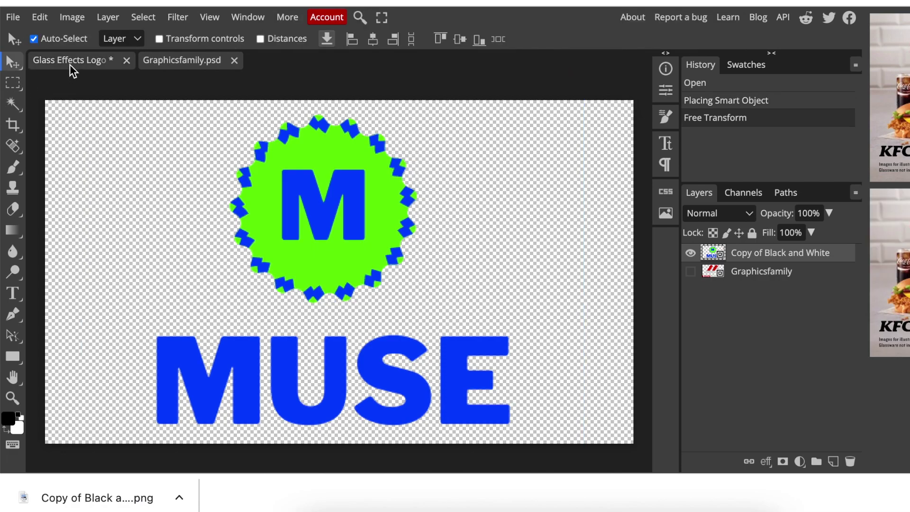